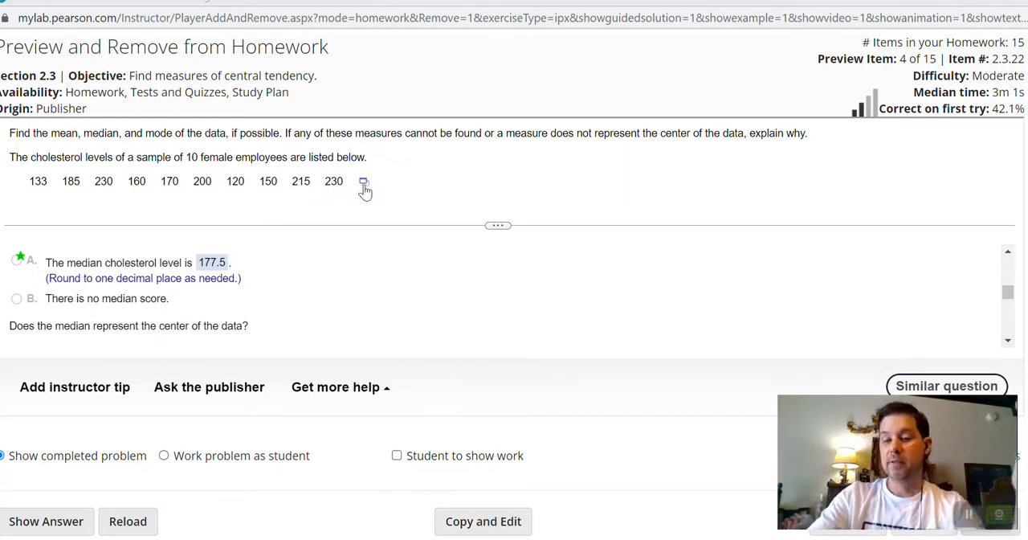
Open the cholesterol data set from the homework question in Excel and enable editing of the workbook.
left_click(363, 183)
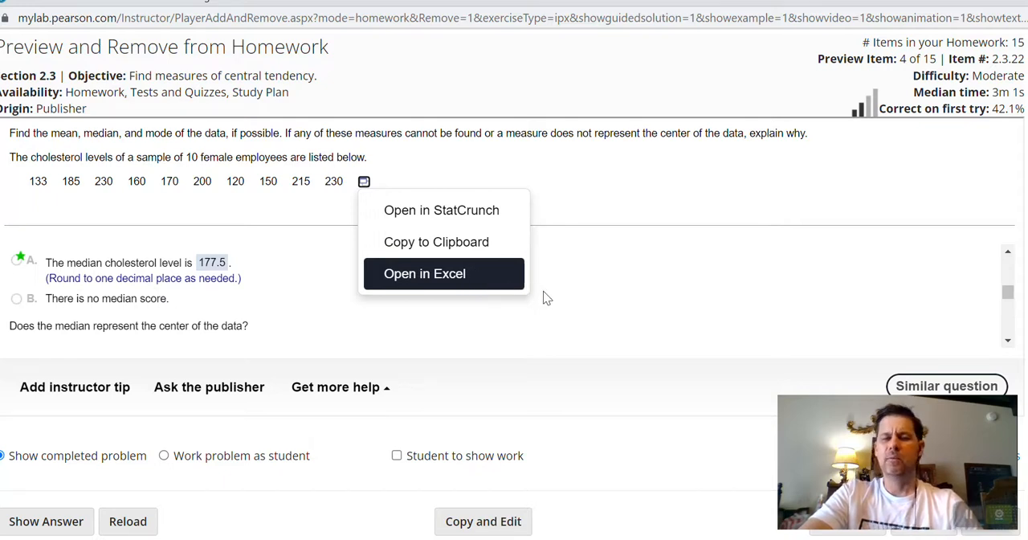
left_click(451, 277)
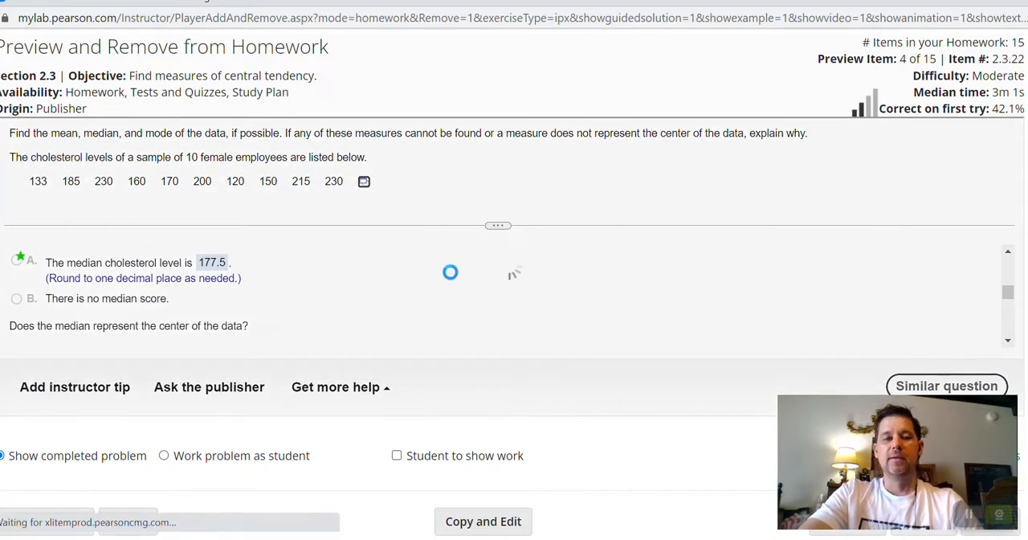
left_click(176, 522)
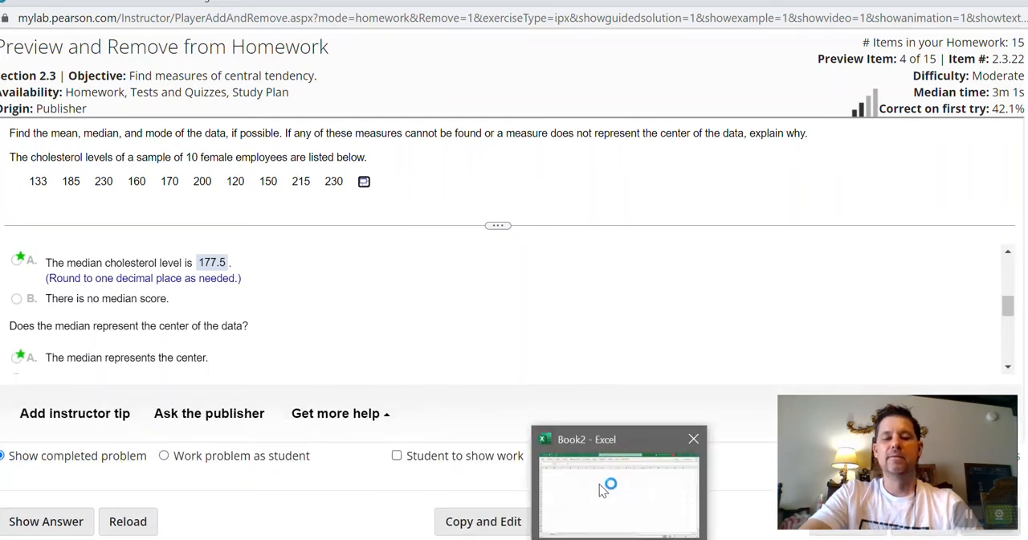
left_click(600, 485)
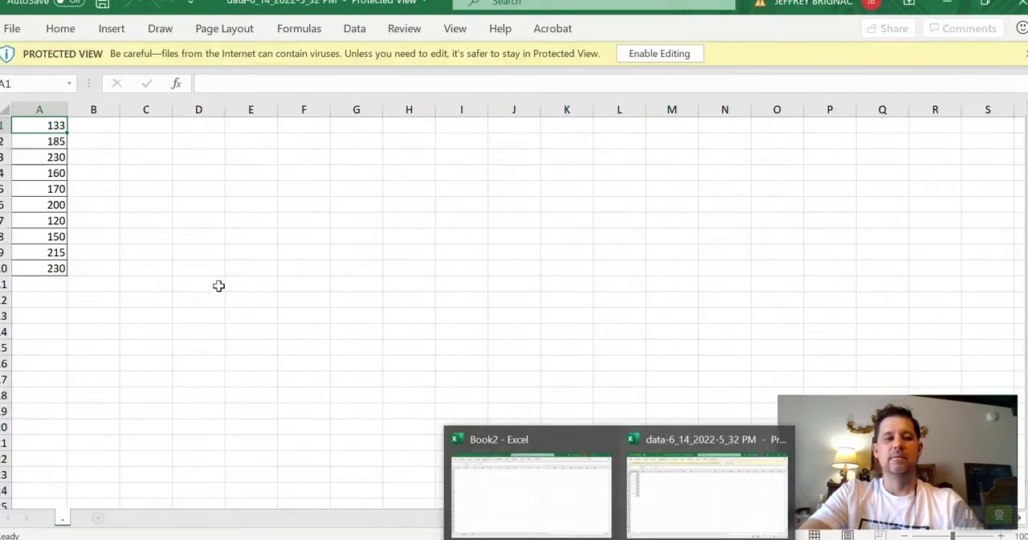
left_click(659, 53)
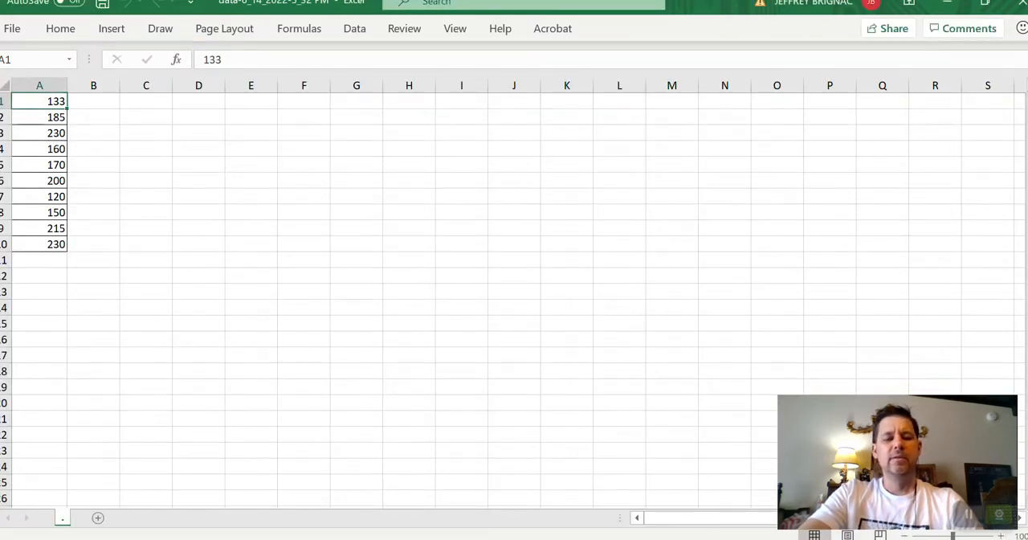
Switch back to the MyLab homework question and review which mean, median and mode answers it asks for.
left_click(469, 498)
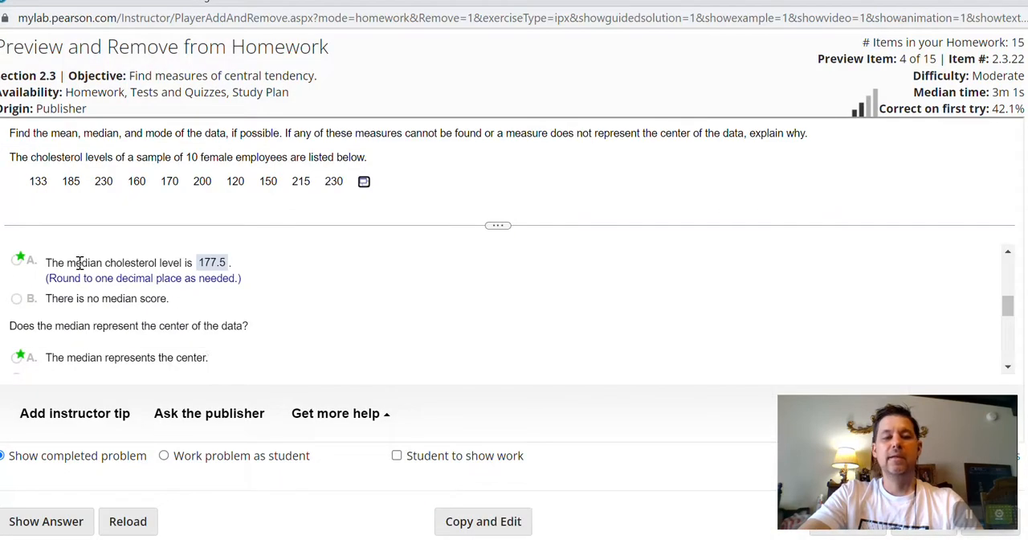
scroll(124, 321, "down", 3)
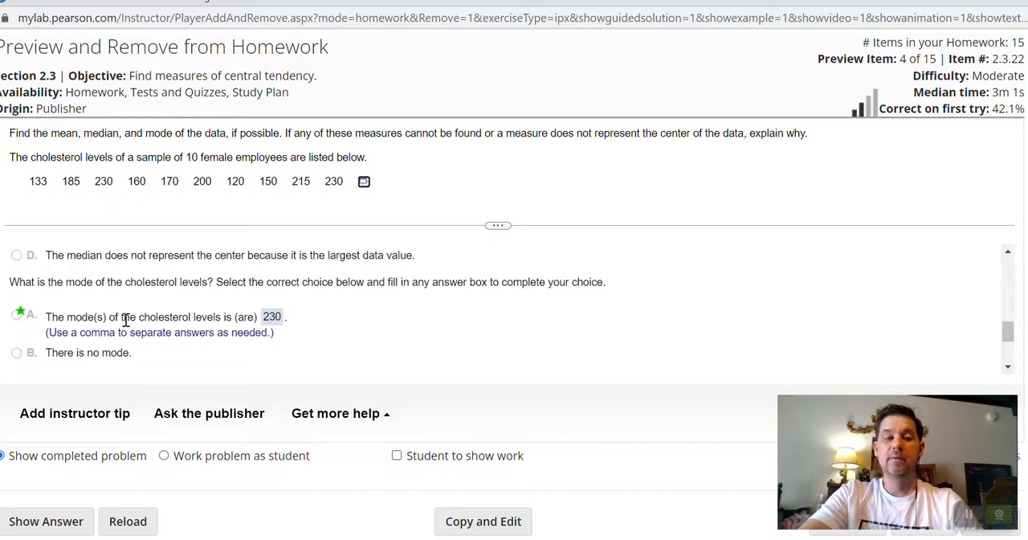
scroll(126, 321, "down", 2)
scroll(126, 321, "up", 4)
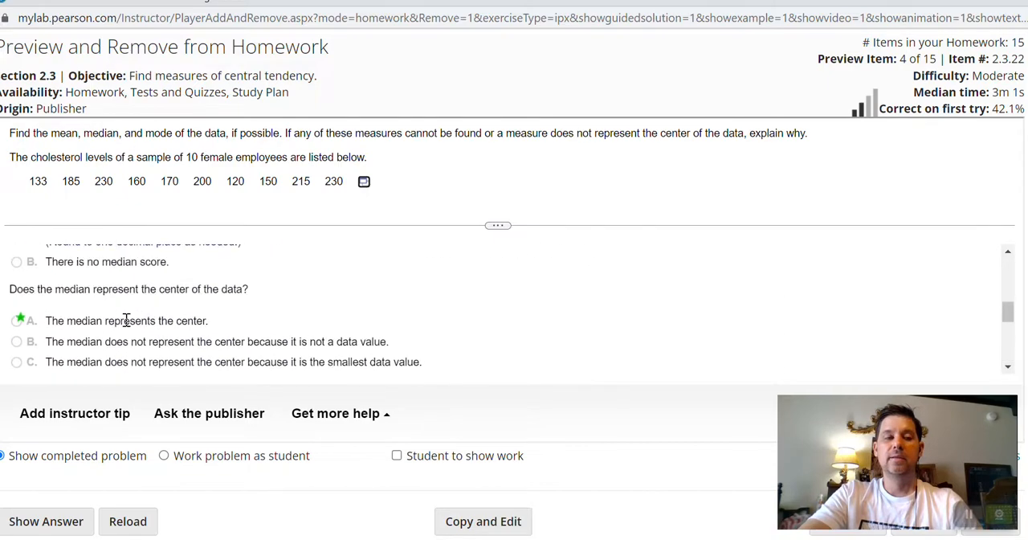
scroll(120, 317, "up", 2)
scroll(110, 311, "up", 3)
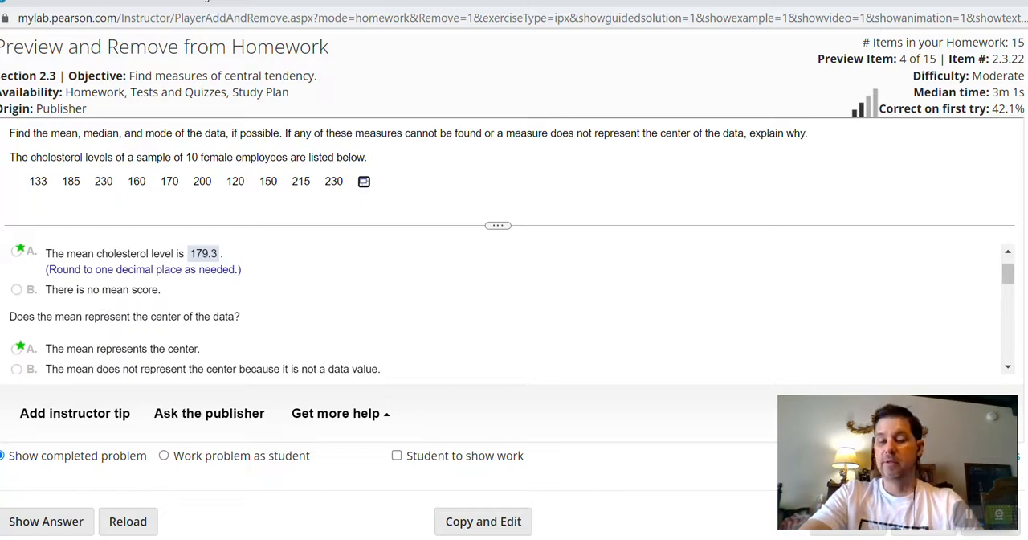
Return to the Excel workbook and enter the headings mean, median and mode in cells C1, D1 and E1.
mouse_move(620, 538)
left_click(706, 490)
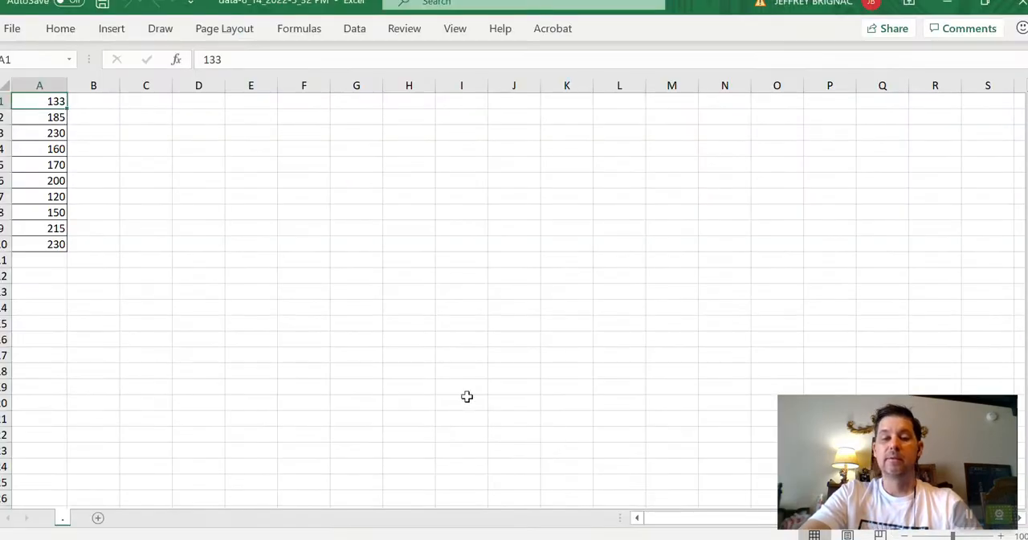
left_click(145, 99)
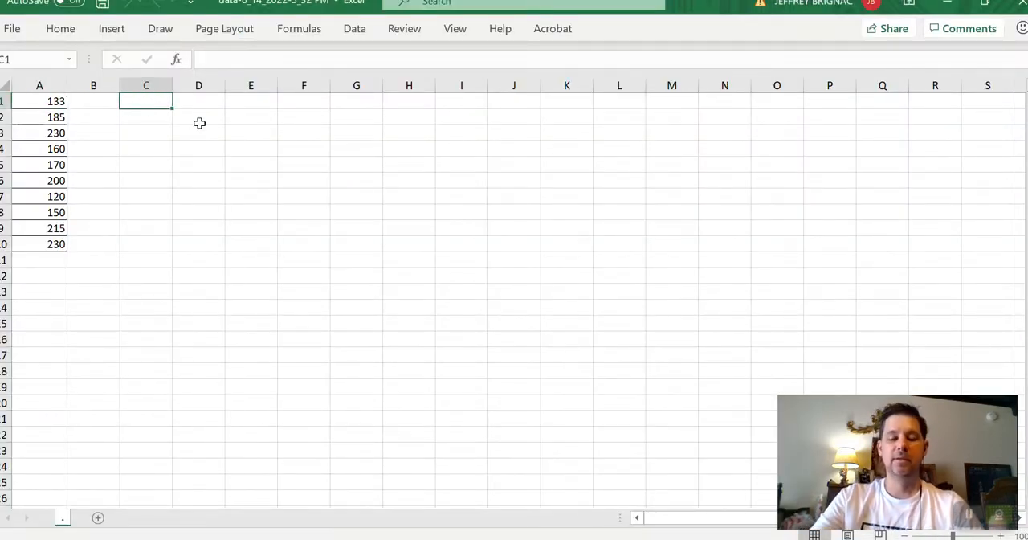
type("mean")
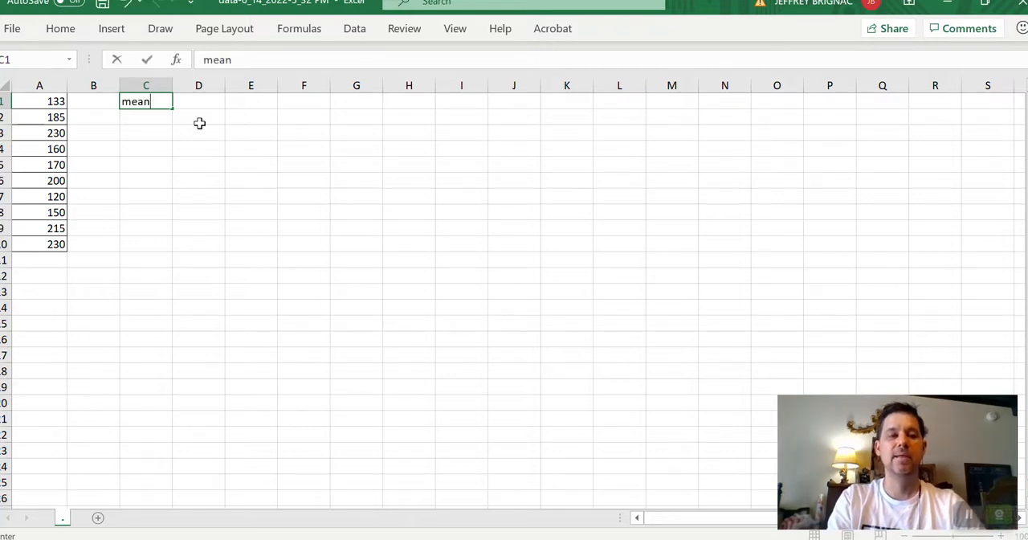
key("Tab")
type("median")
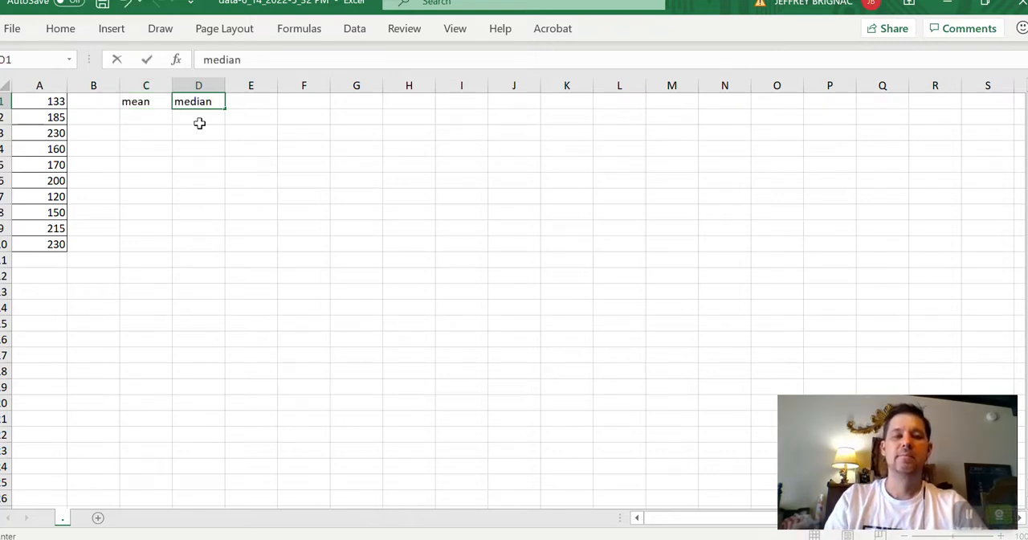
key("Tab")
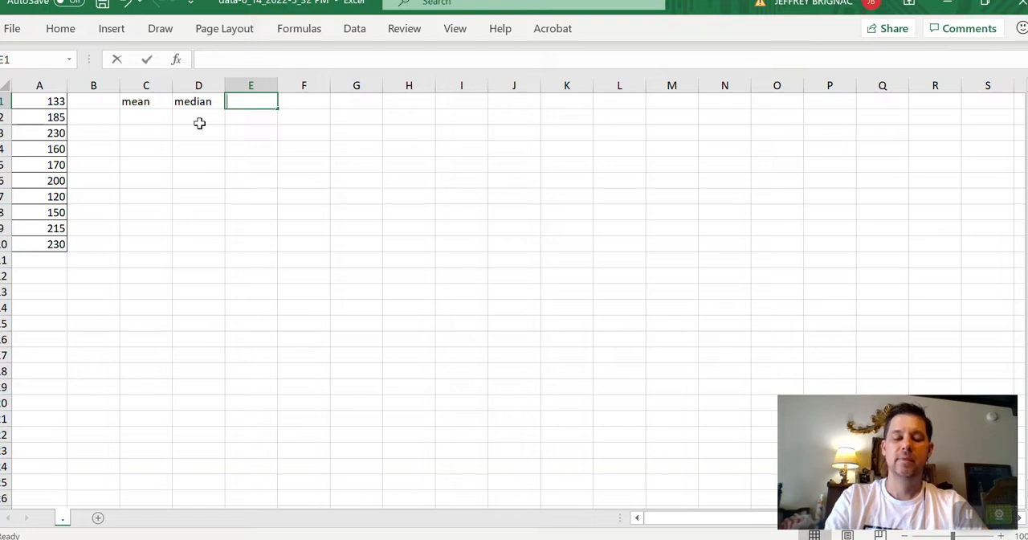
type("mode")
key("Return")
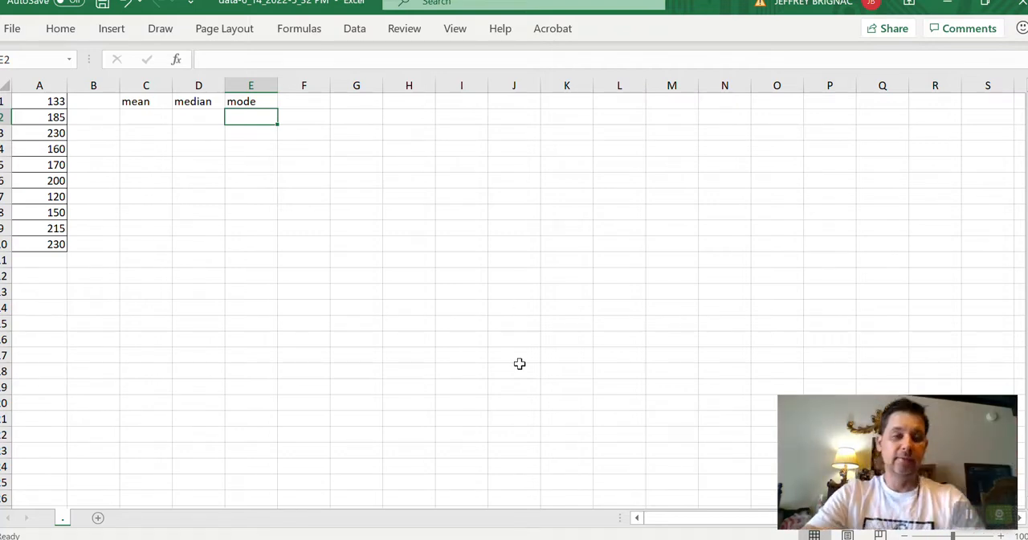
Calculate the mean of the data in cell C2 with the formula =average(A1:A10).
left_click(149, 120)
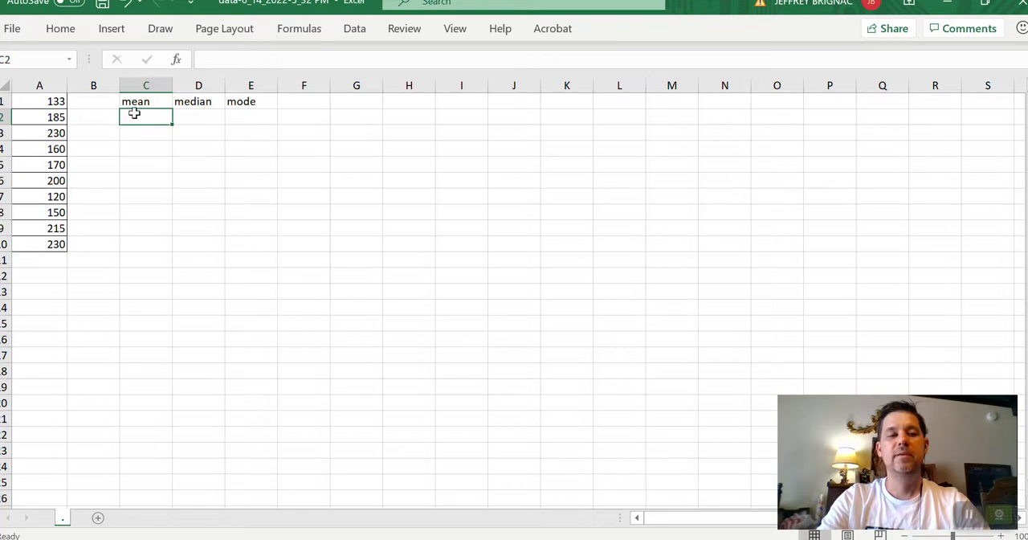
type("=")
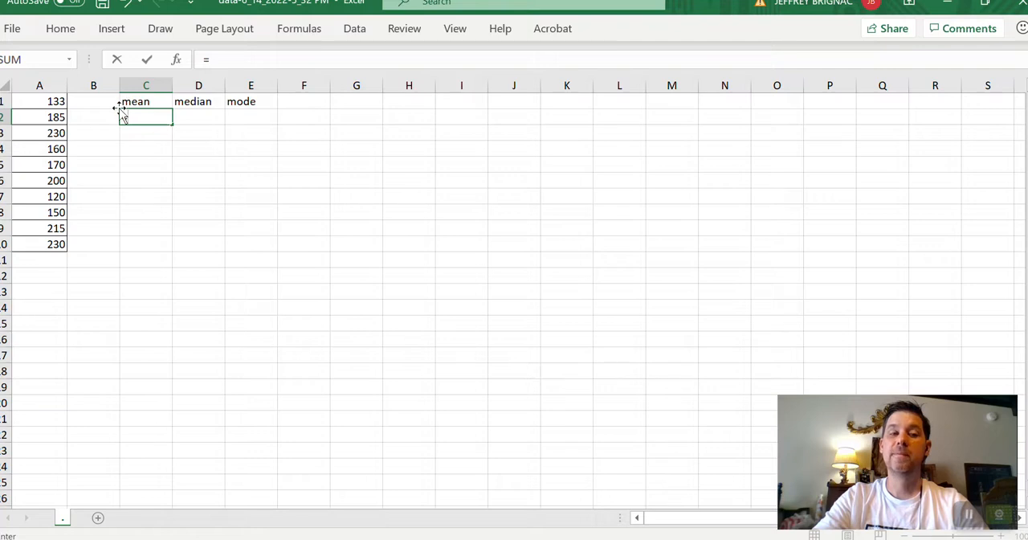
type("av")
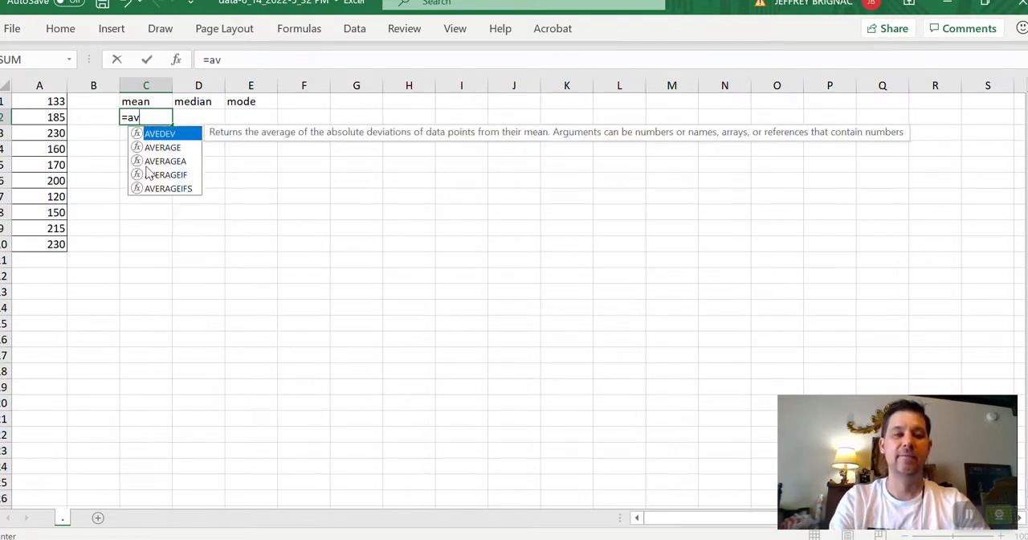
type("erage(")
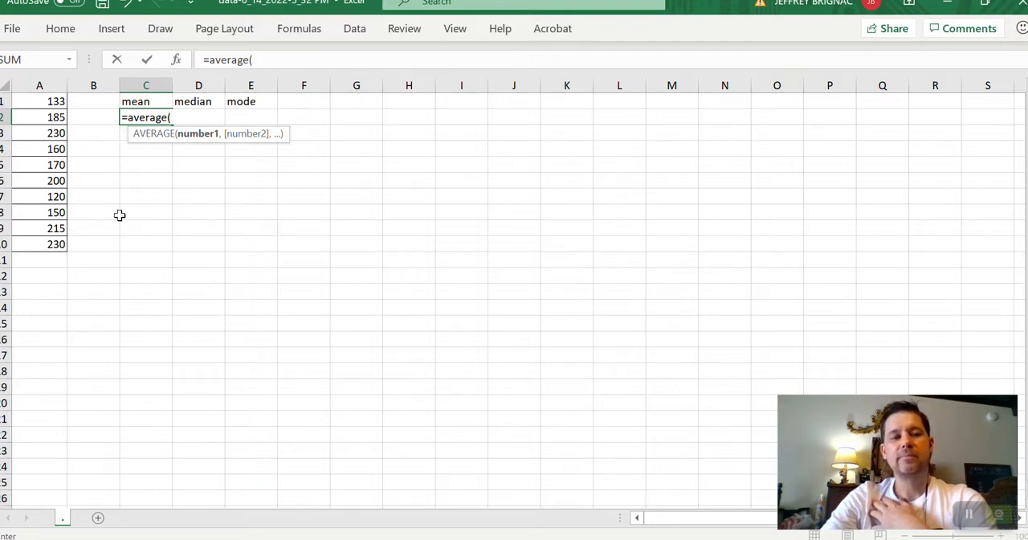
key("BackSpace")
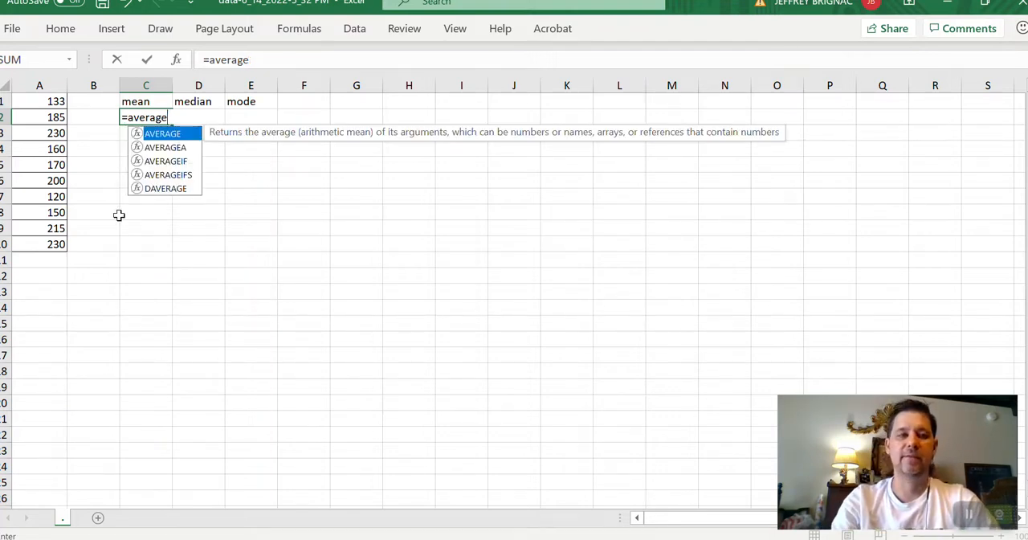
type("(")
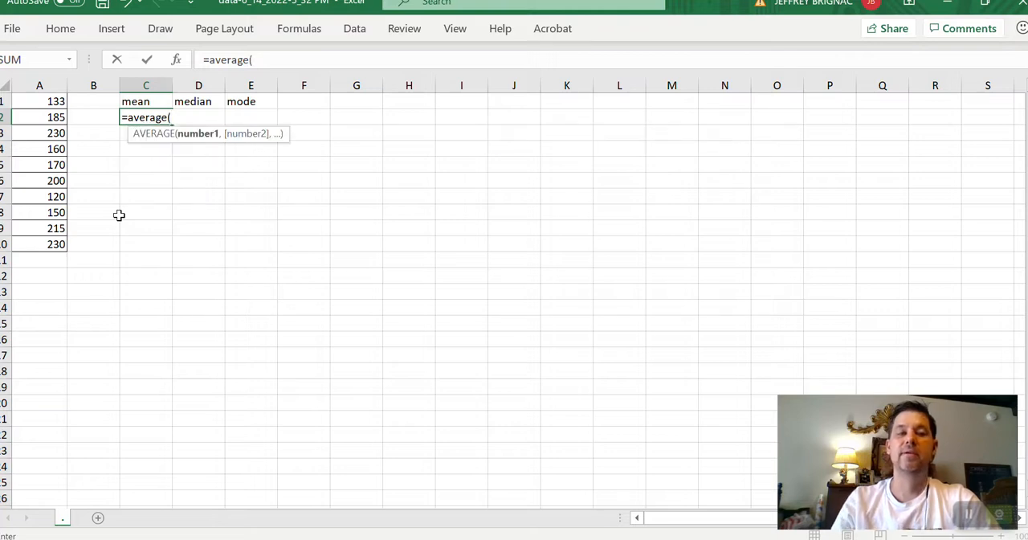
left_click(48, 102)
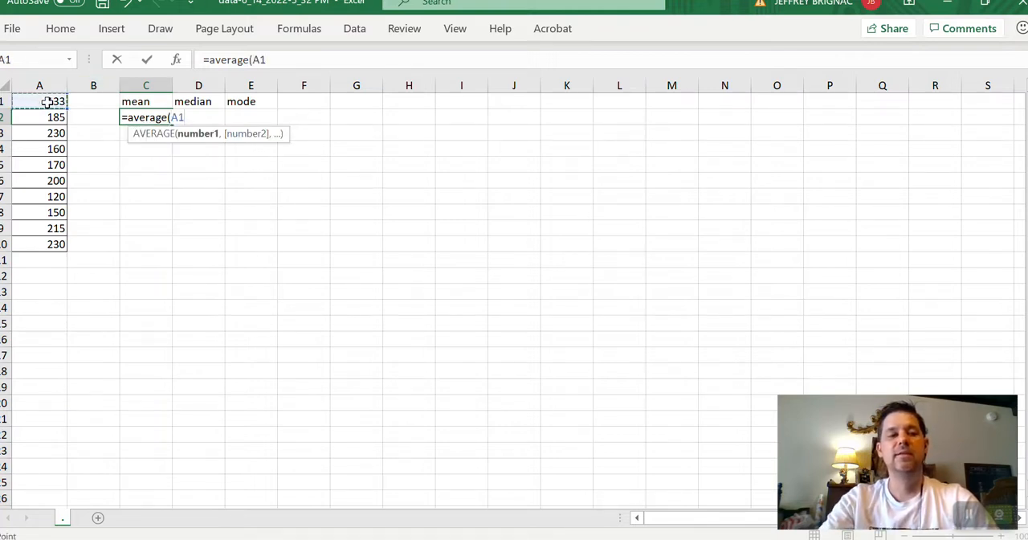
left_click_drag(48, 102, 45, 244)
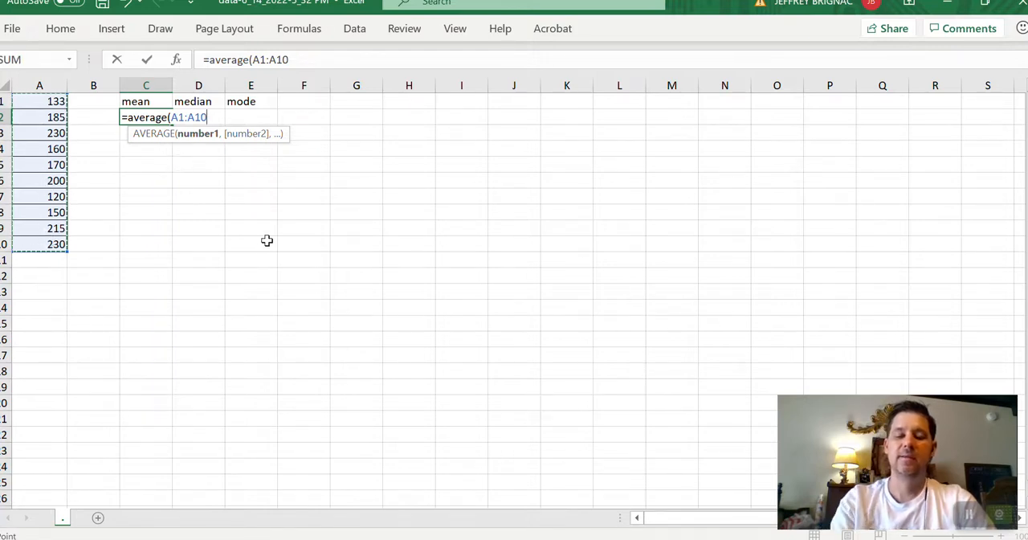
type(")")
key("Return")
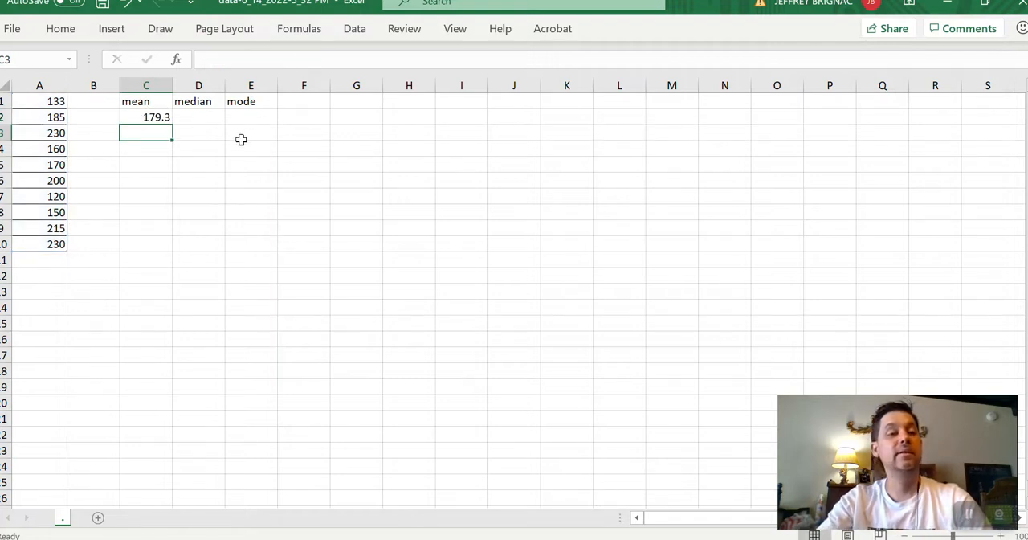
Calculate the median of the data in cell D2 with the formula =median(A1:A10).
left_click(187, 115)
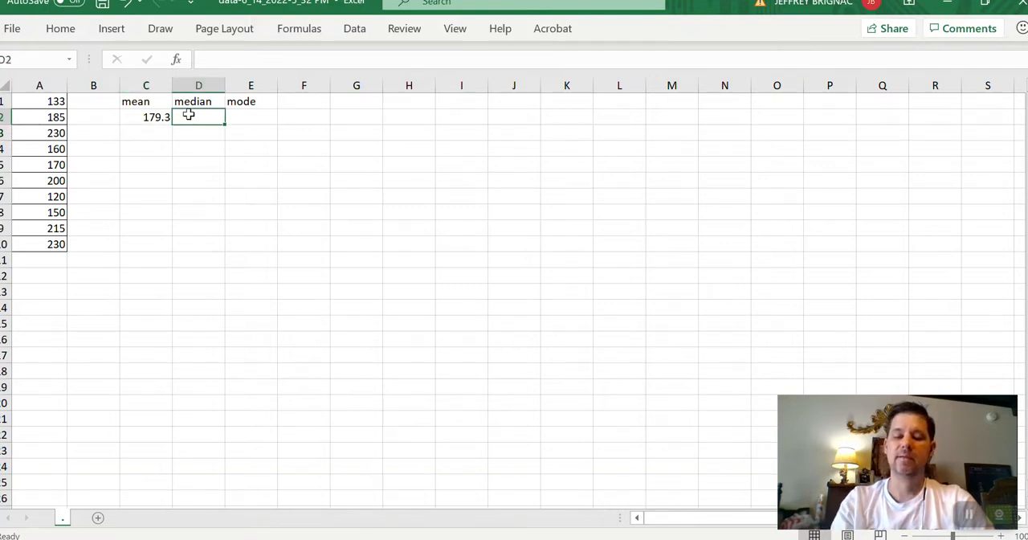
type("=")
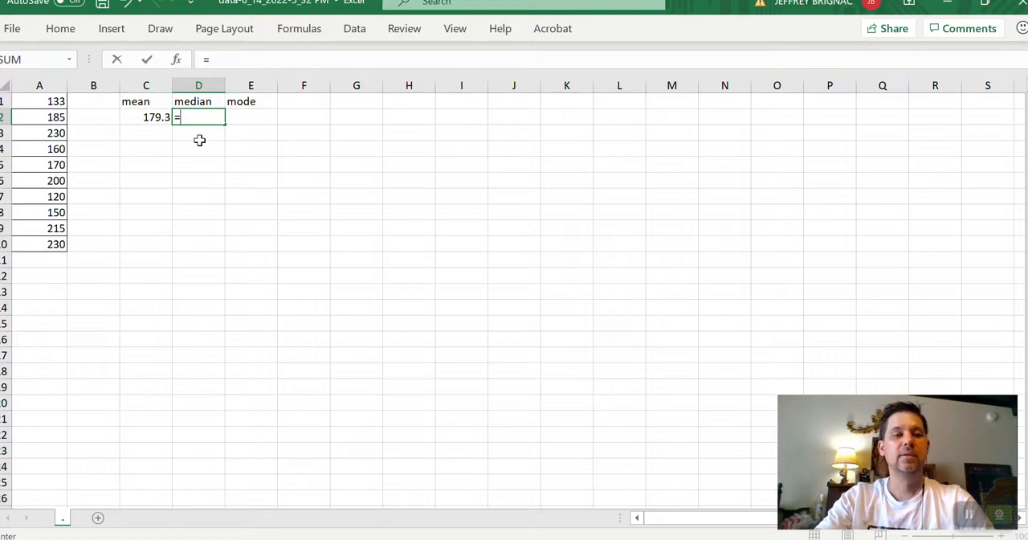
type("me")
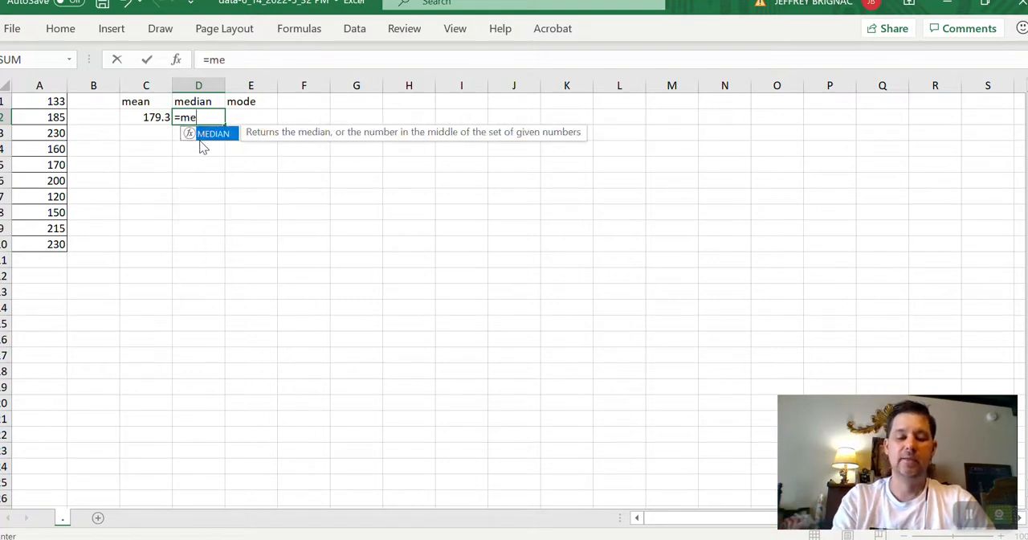
type("dian")
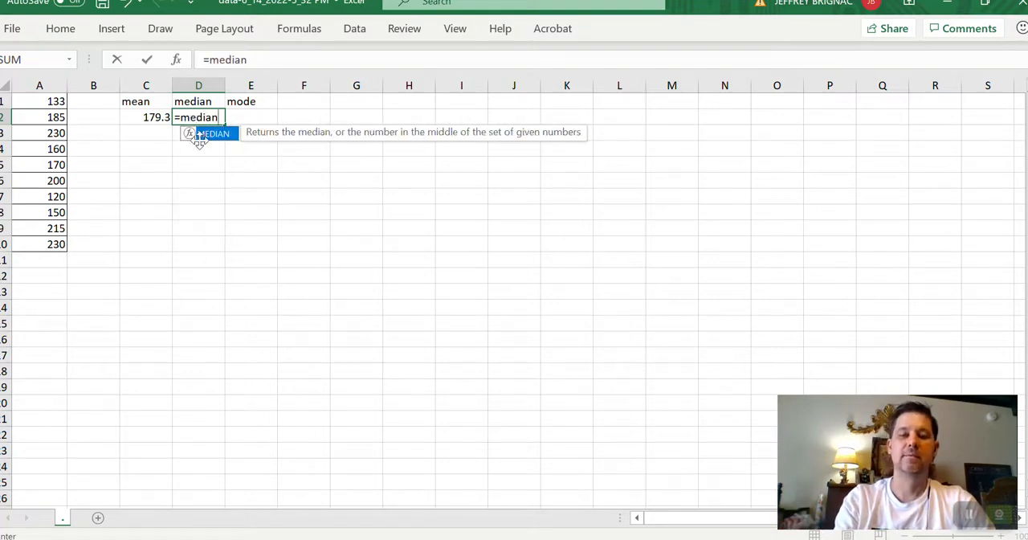
type("(")
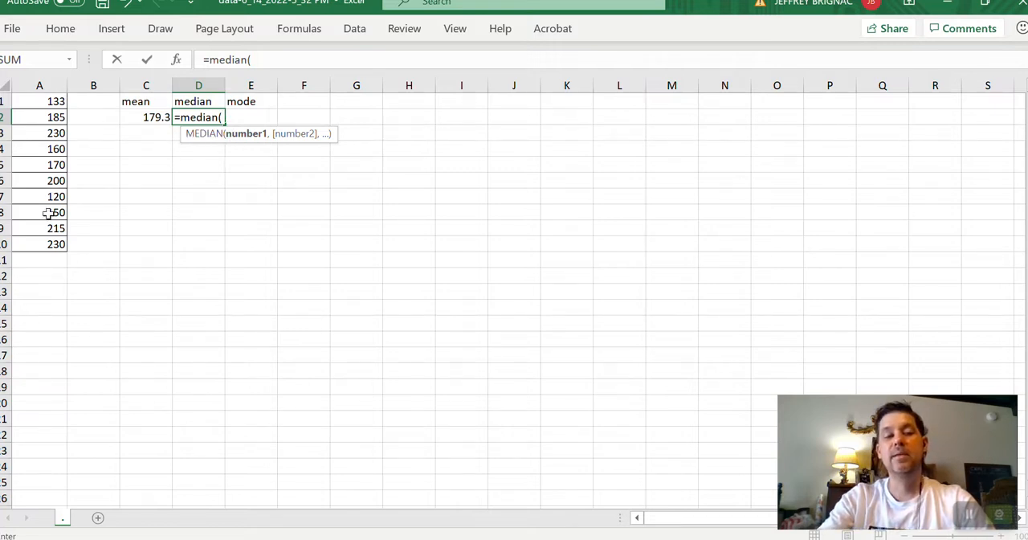
left_click_drag(48, 101, 55, 244)
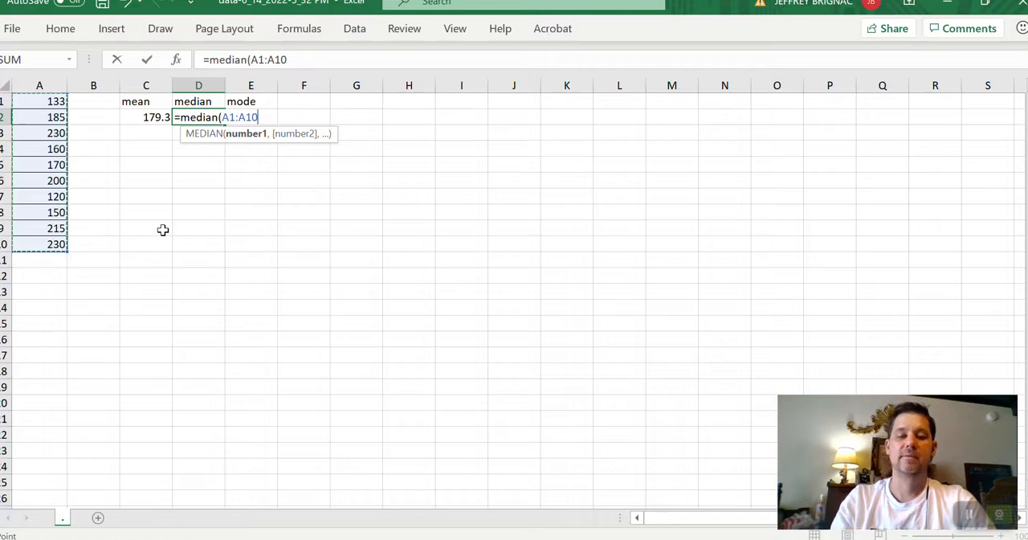
type(")")
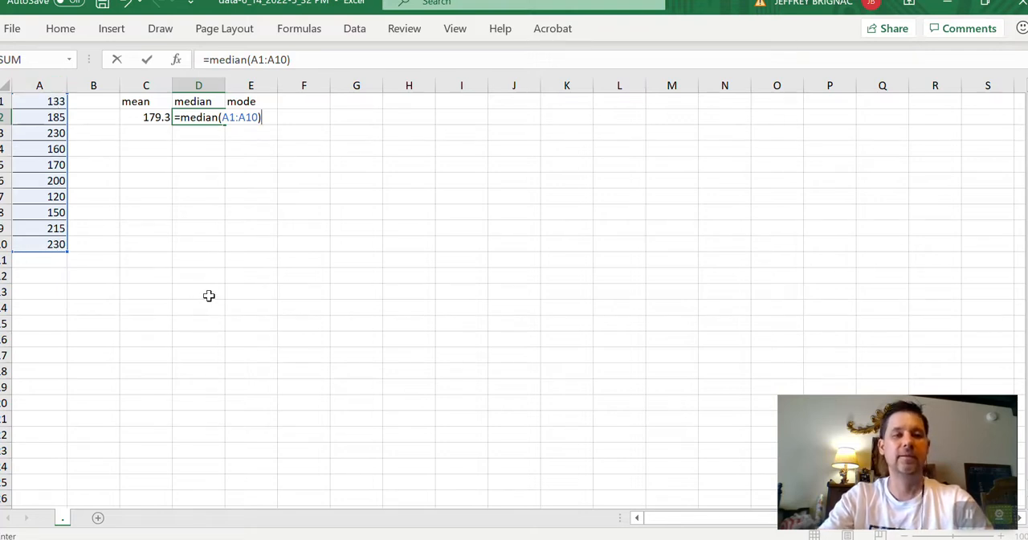
key("Return")
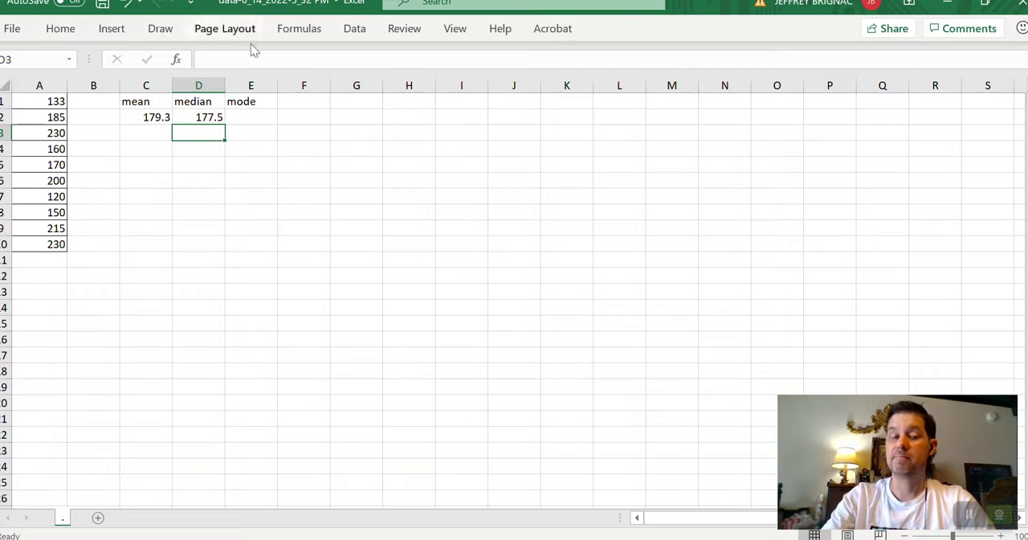
Calculate the mode of the data in cell E2 with the formula =mode(A1:A10).
left_click(245, 119)
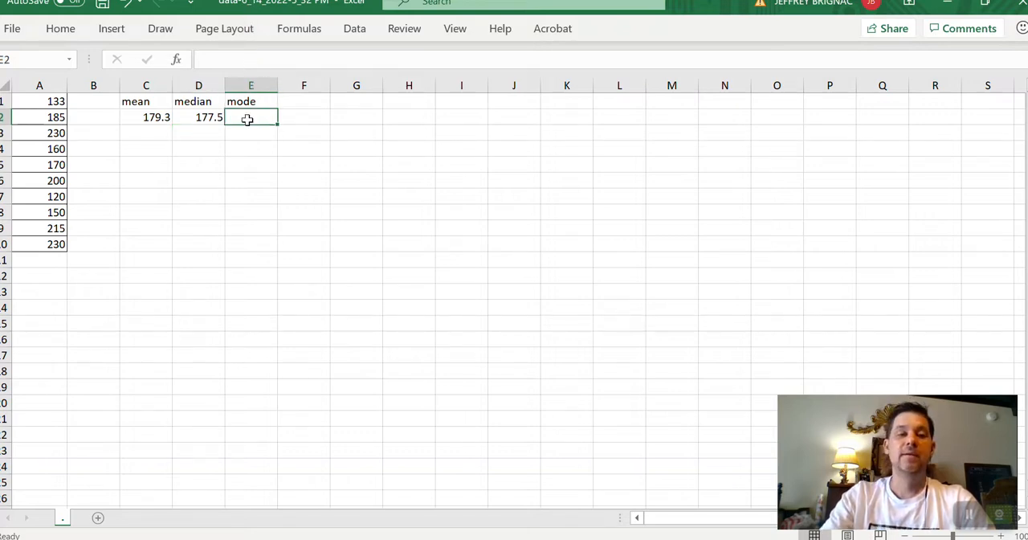
type("=")
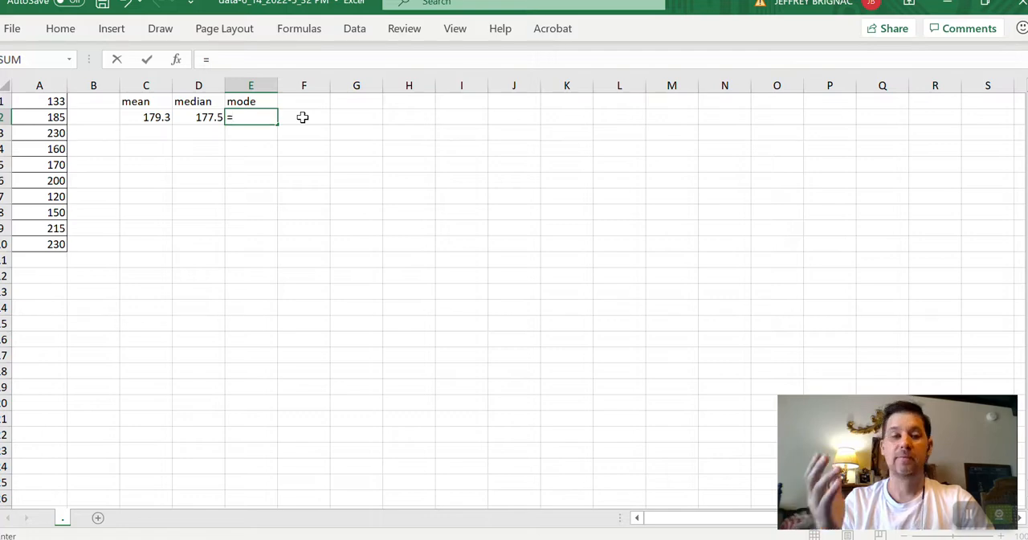
type("mode")
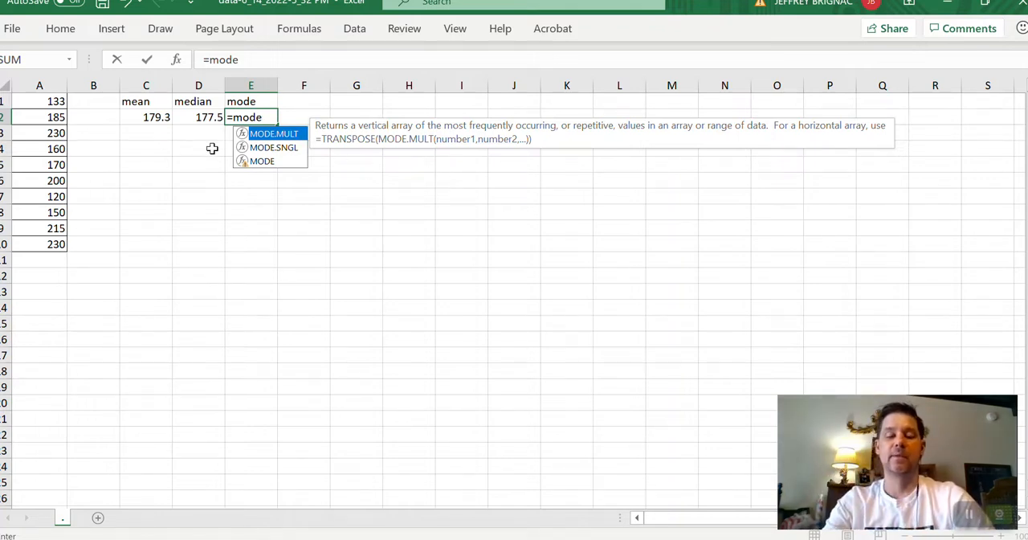
type("(")
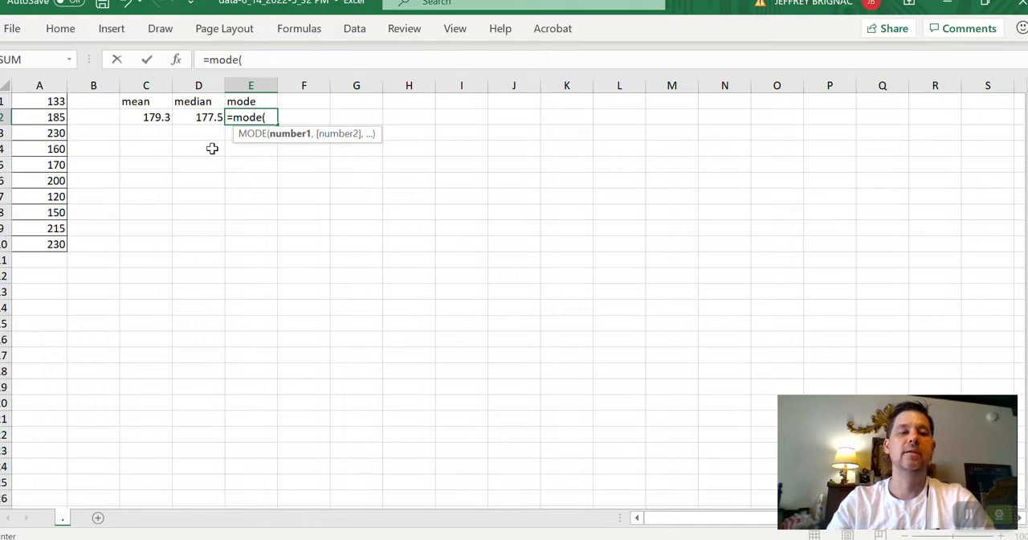
left_click_drag(42, 98, 46, 239)
type(")")
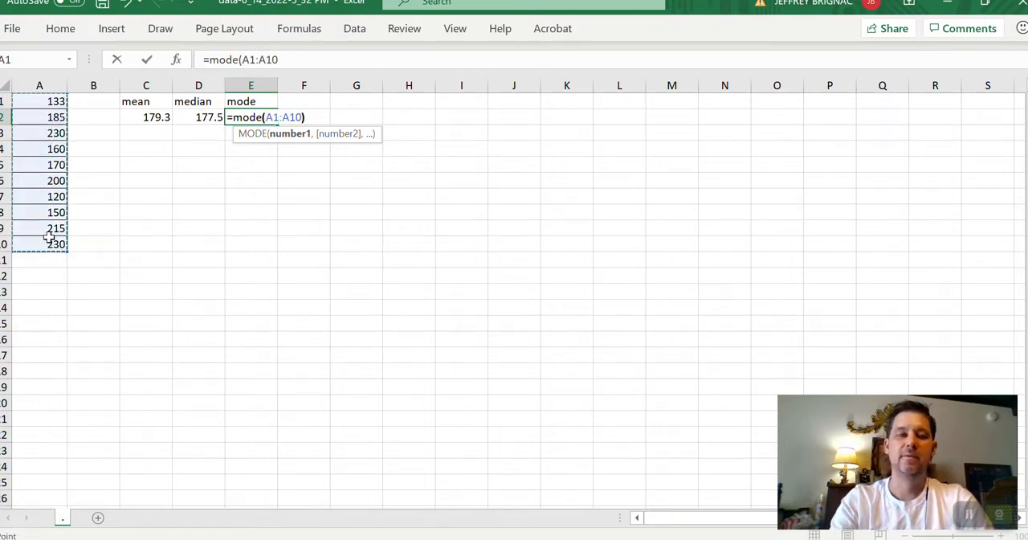
key("Return")
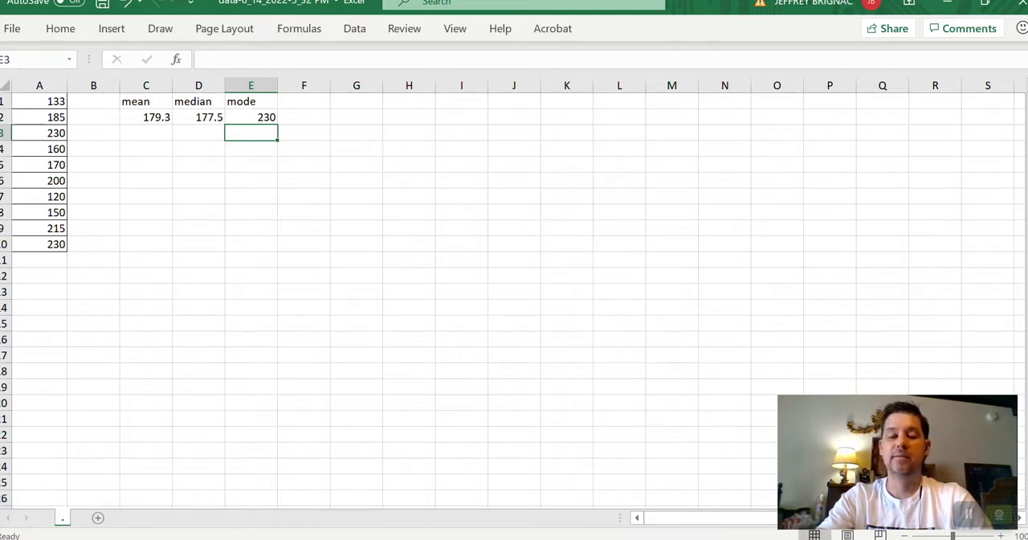
Switch to the MyLab homework question and compare its mean and median answers with the calculated values.
left_click(463, 495)
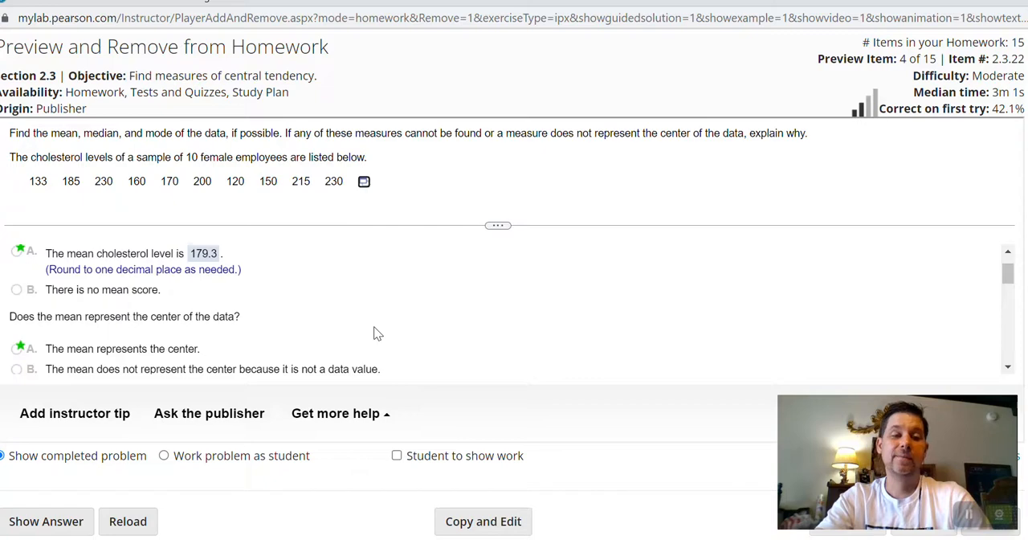
scroll(374, 326, "down", 5)
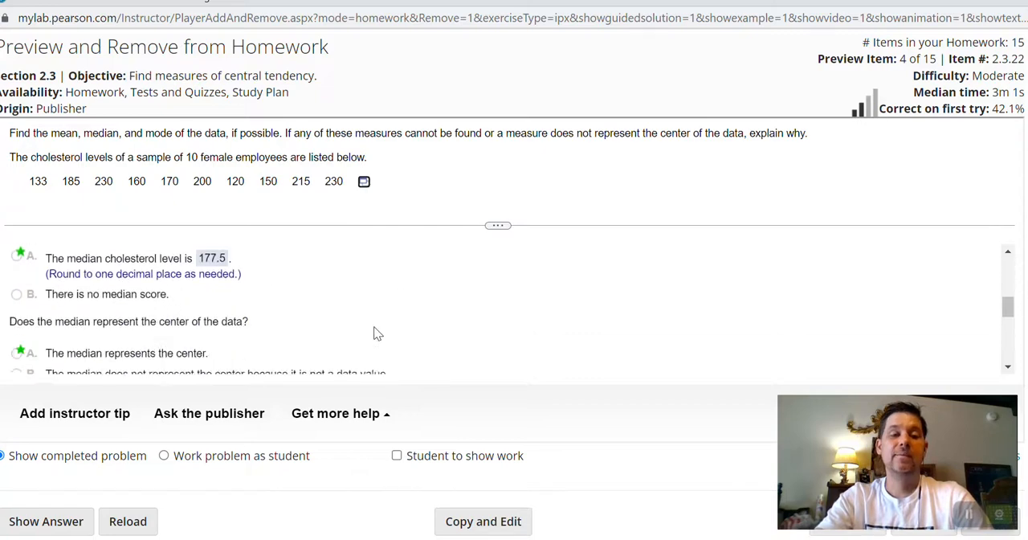
scroll(376, 331, "up", 6)
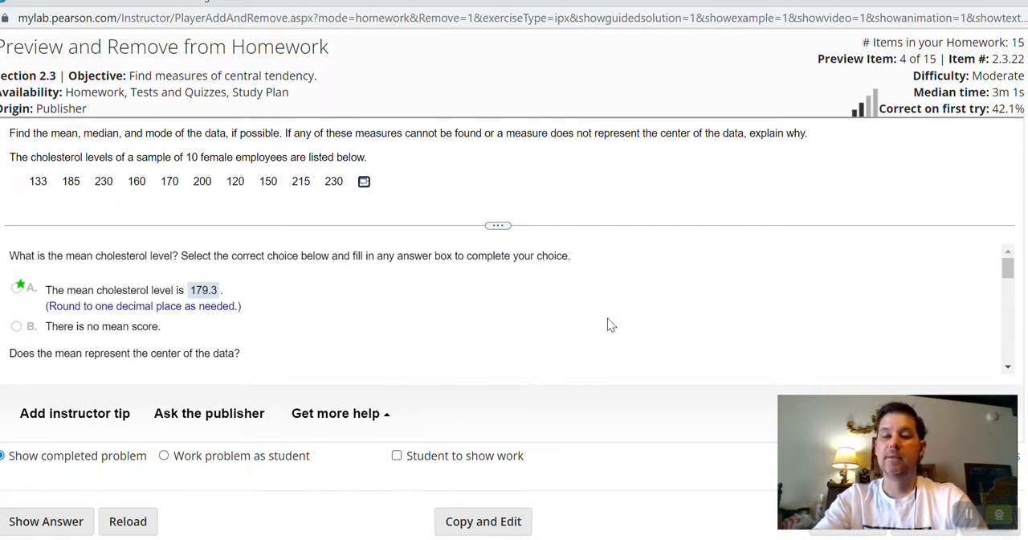
scroll(561, 455, "down", 1)
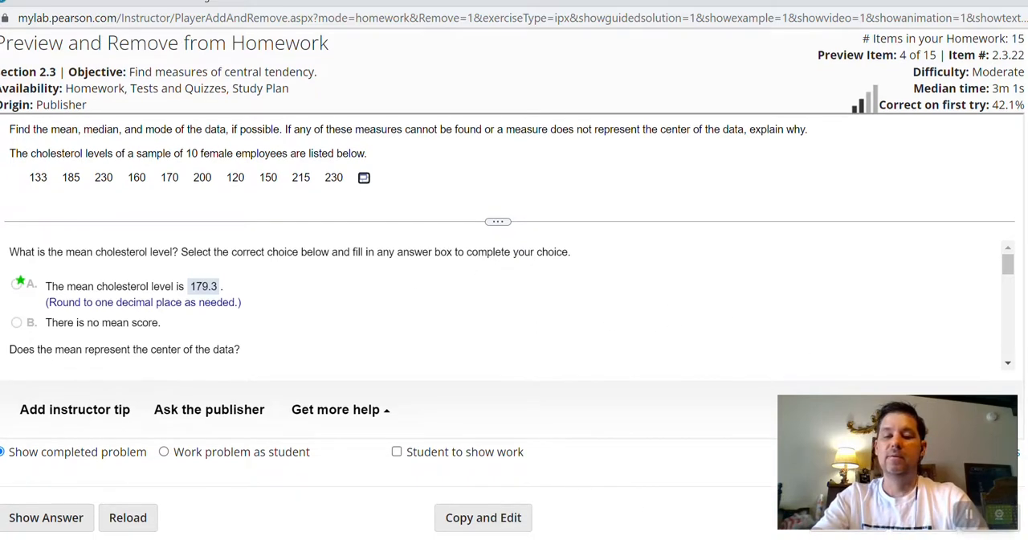
mouse_move(660, 539)
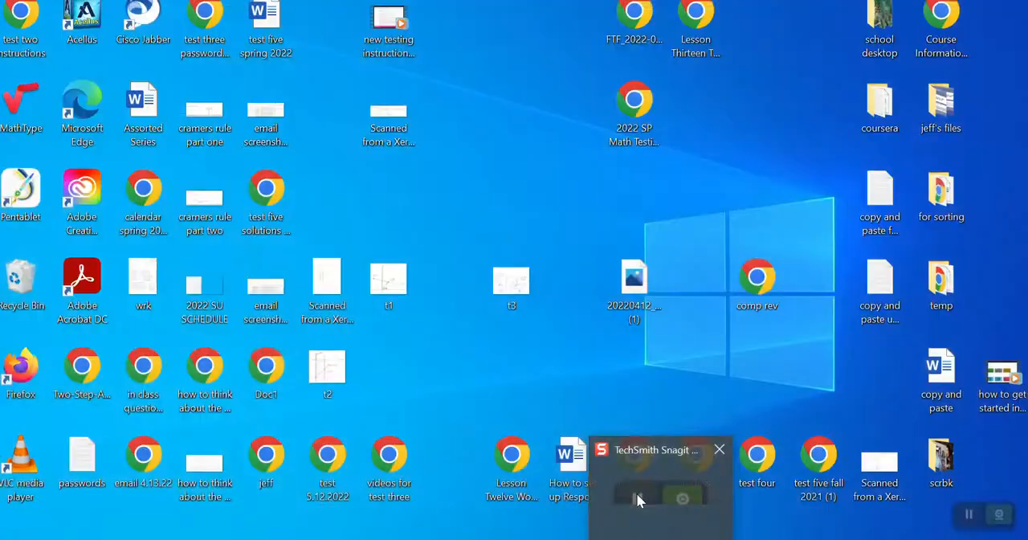